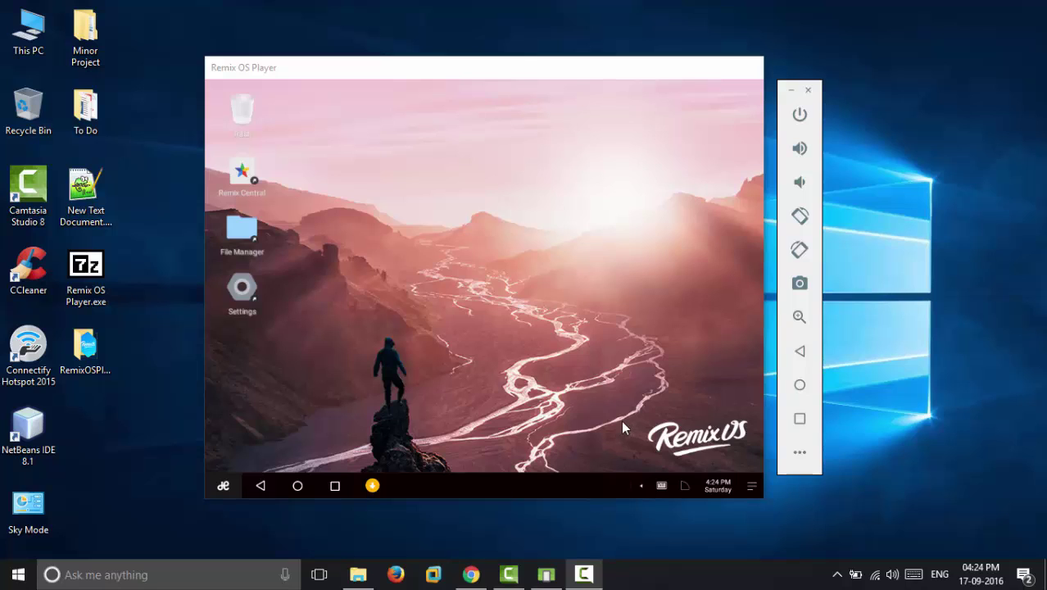
- Open the Play Store from the Remix OS app launcher
left_click(210, 487)
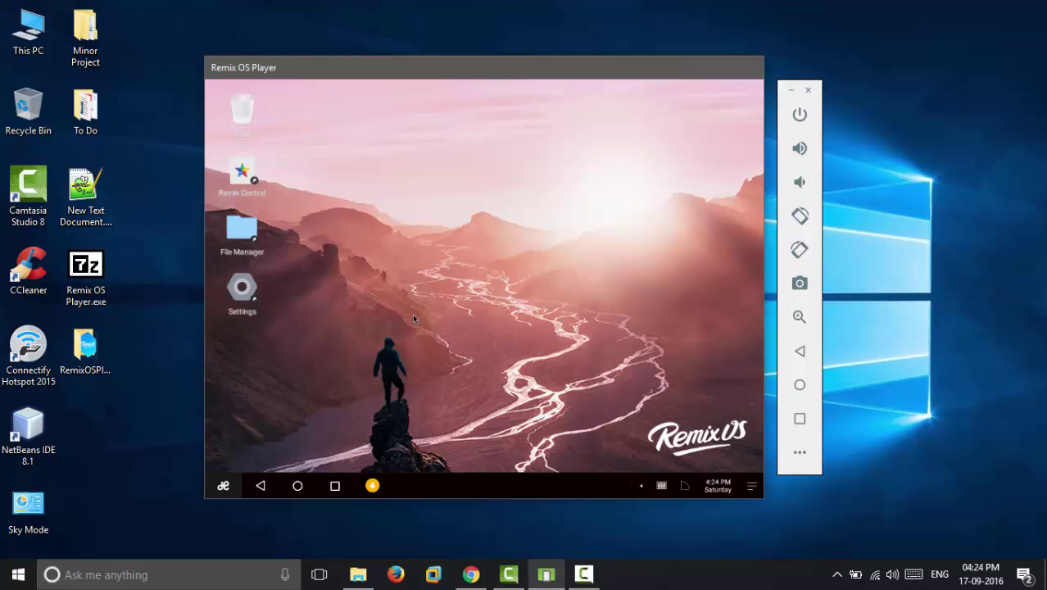
left_click(224, 487)
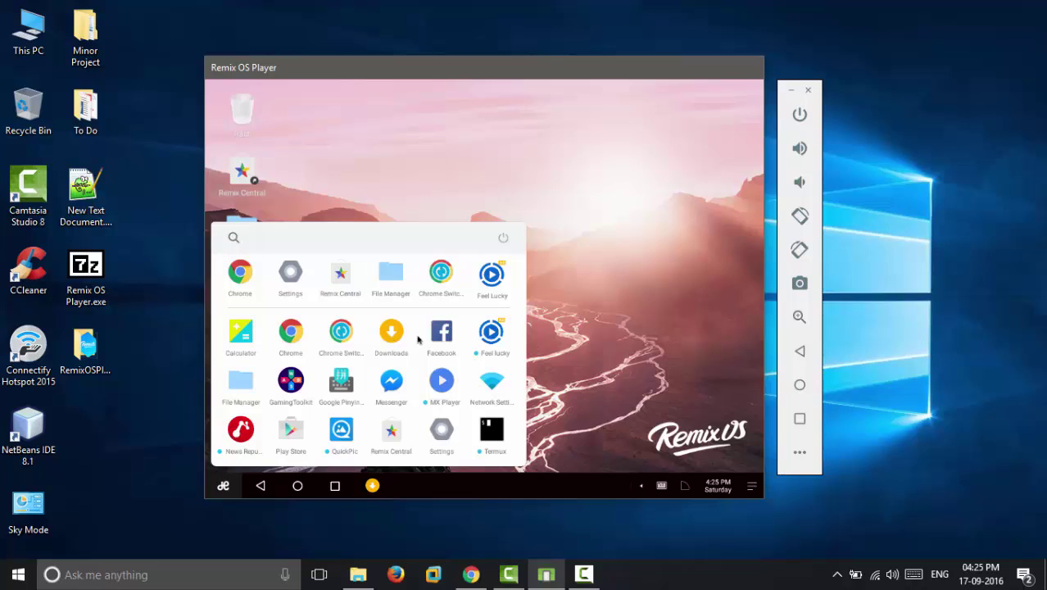
left_click(291, 430)
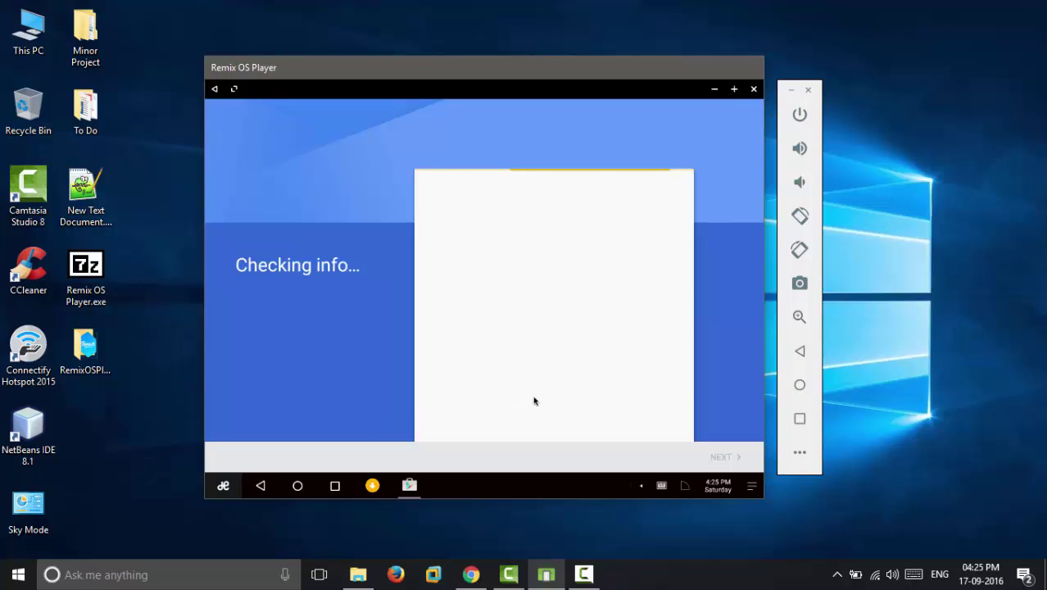
left_click(661, 486)
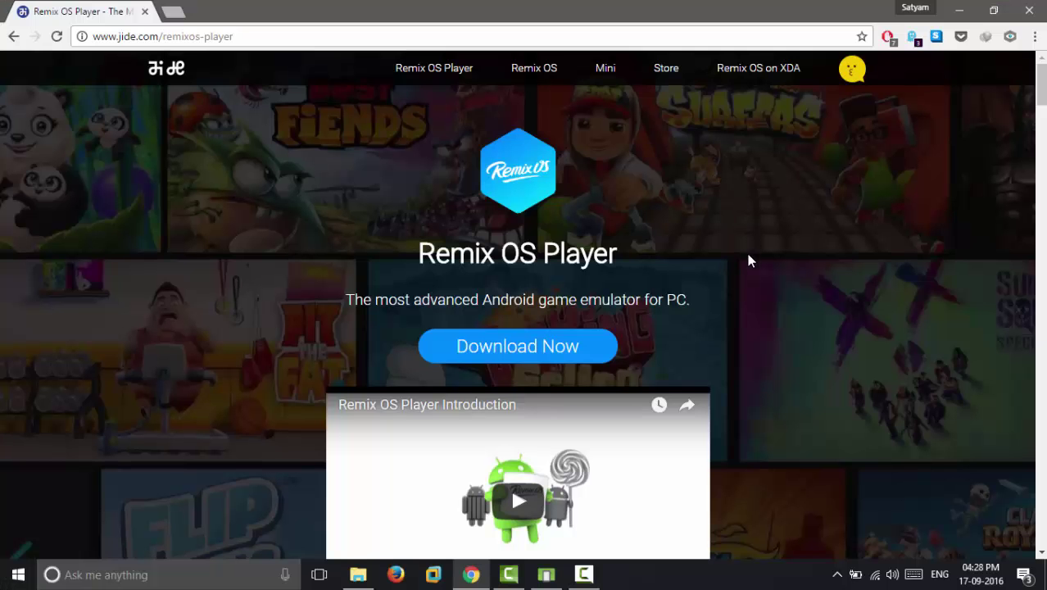
- Examine the Remix OS Player product page on jide.com and the download mirror list article in the Help Center
scroll(746, 259, "down", 10)
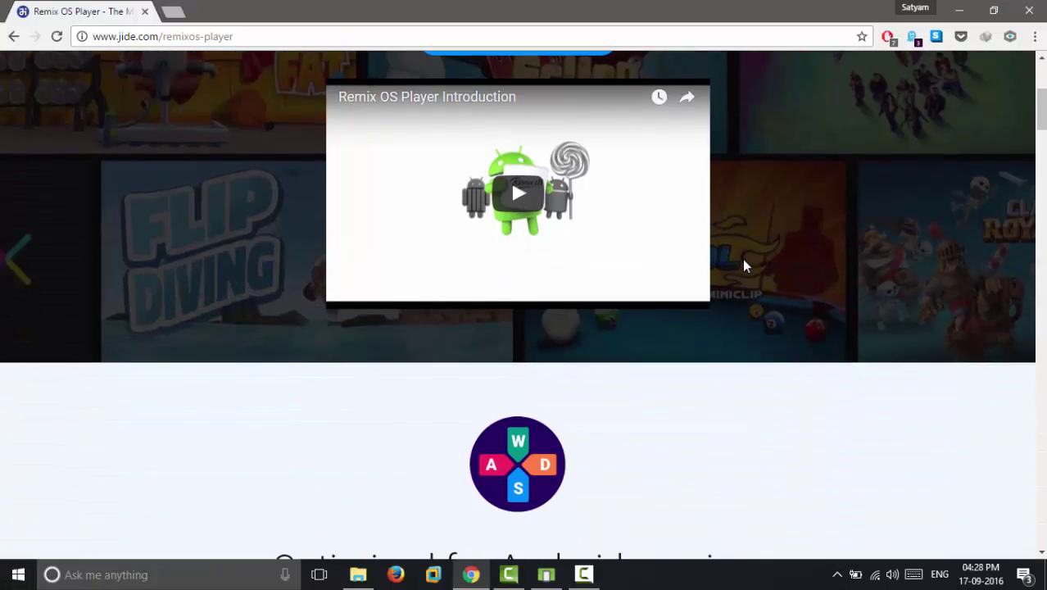
scroll(744, 264, "down", 15)
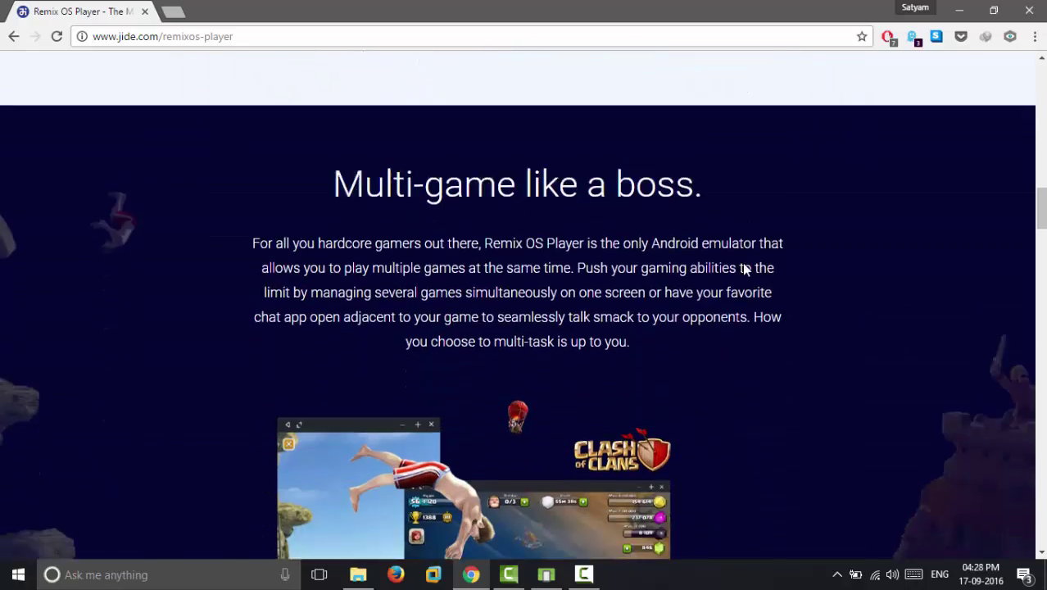
scroll(745, 270, "down", 15)
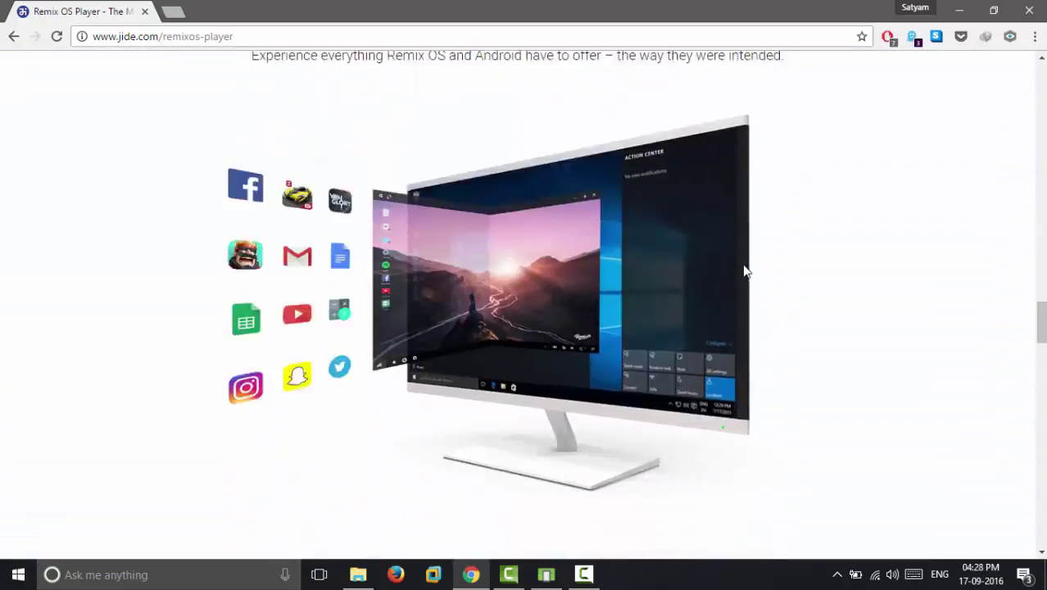
scroll(745, 276, "down", 10)
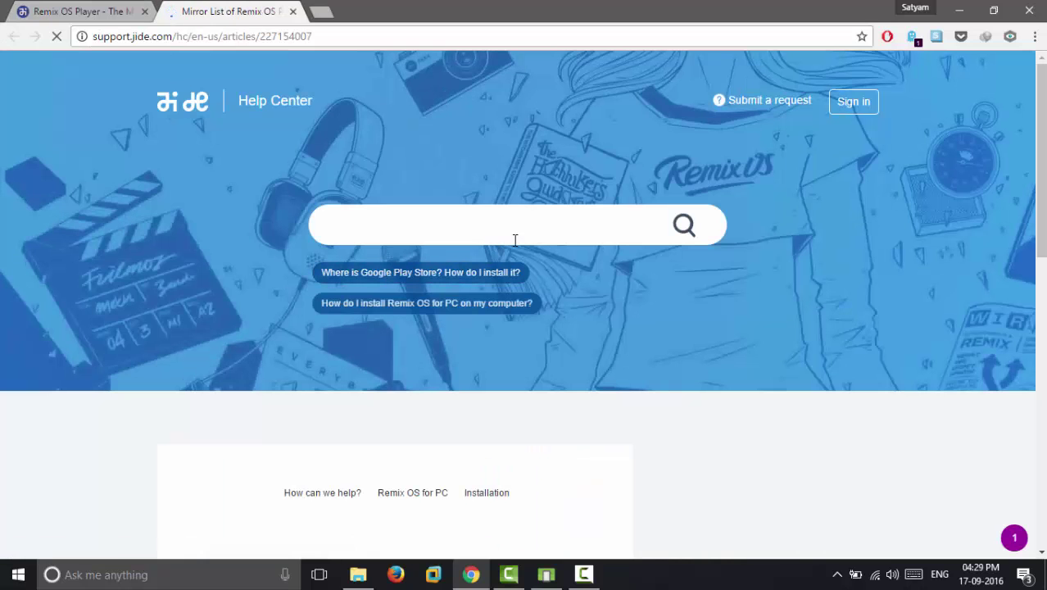
scroll(591, 338, "down", 3)
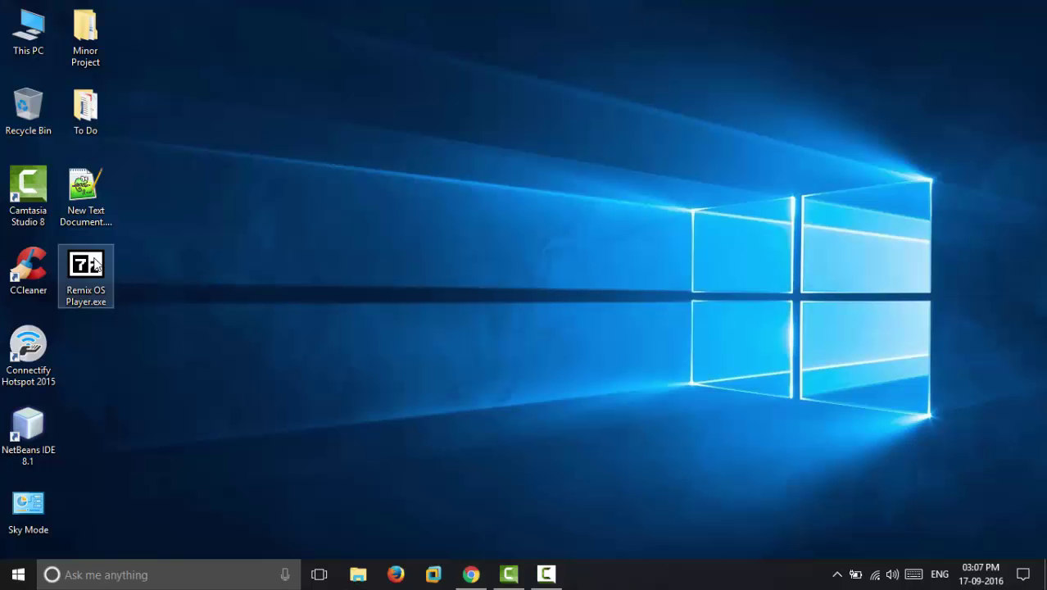
- Extract the Remix OS Player.exe self-extracting archive to C:\Users\USER\Desktop\
left_click(99, 265)
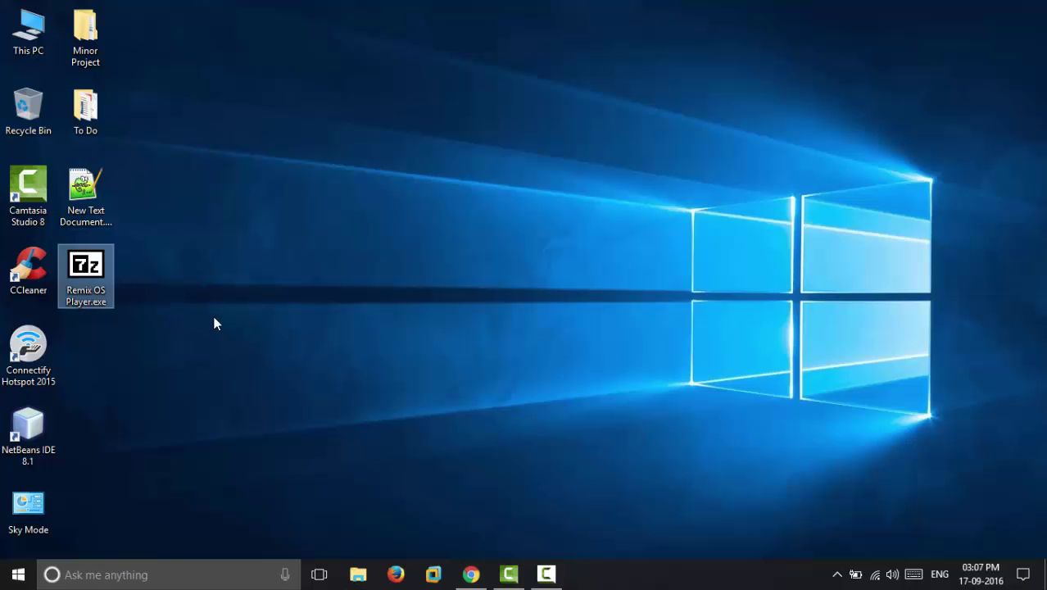
double_click(102, 263)
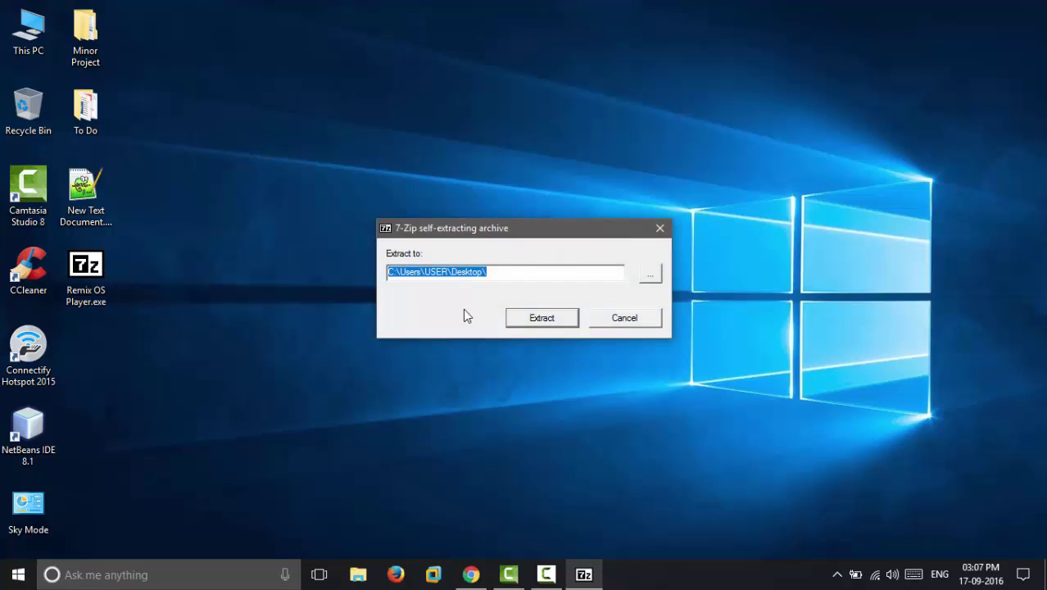
left_click(547, 316)
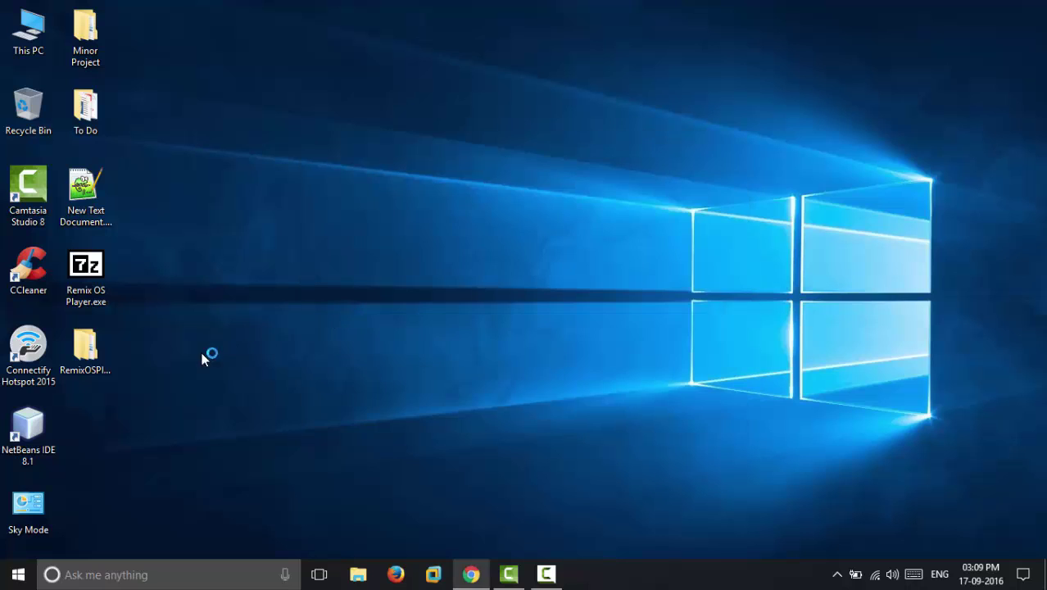
- Run RemixOSPlayer.exe from the extracted RemixOSPlayer folder and enable the loader's advanced settings
double_click(85, 346)
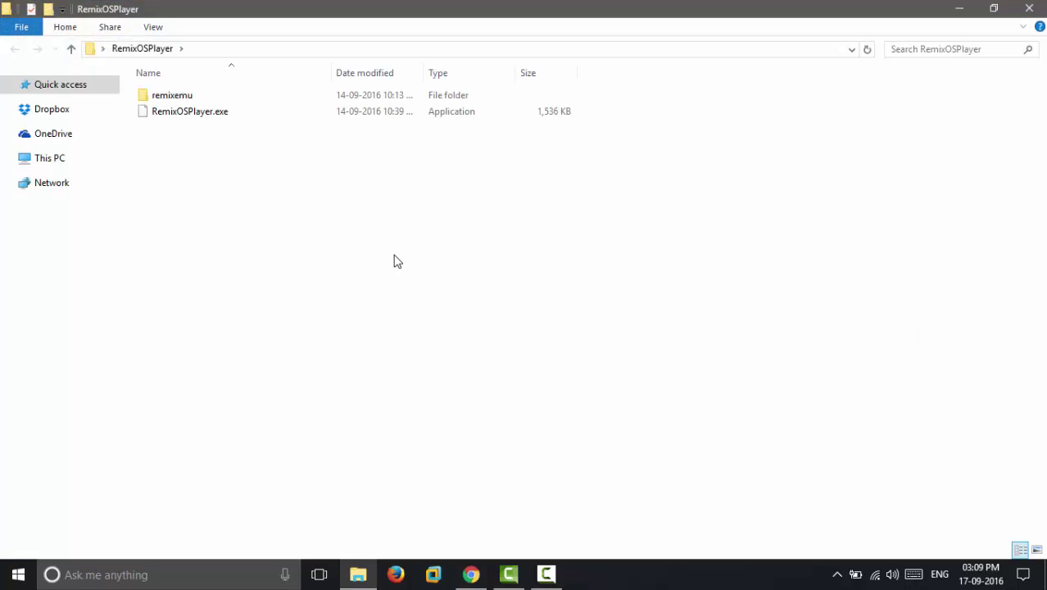
double_click(246, 117)
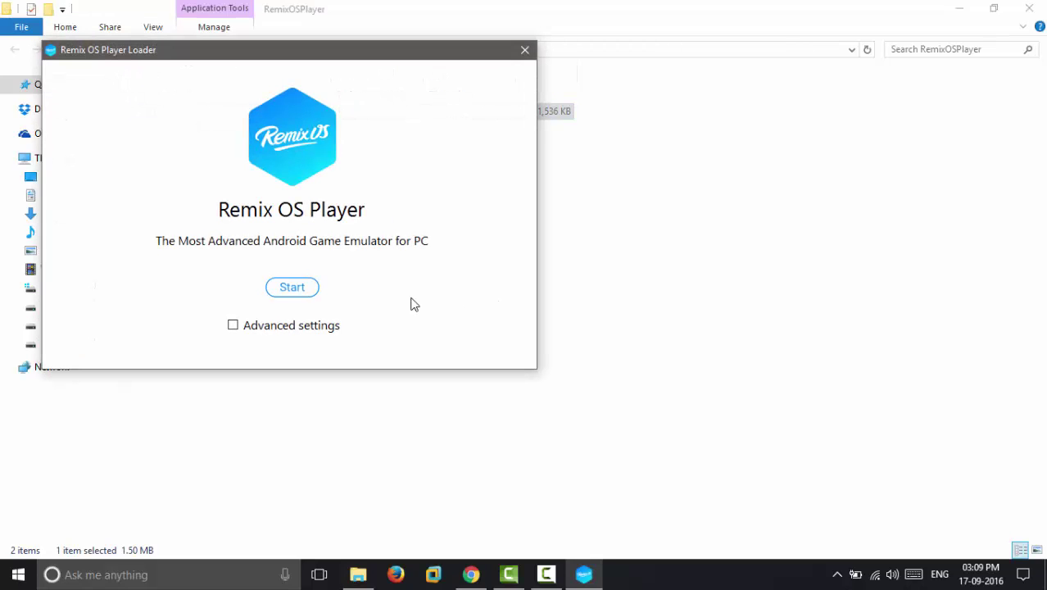
left_click(233, 326)
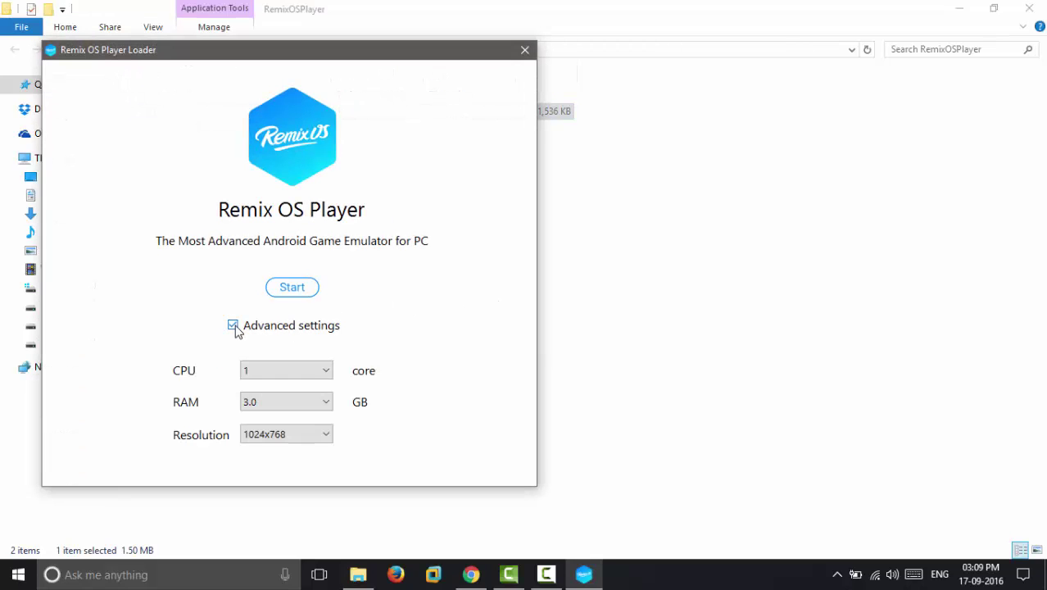
- Check the CPU and RAM choices, keeping 1 core and 3.0 GB, and set the resolution to 1280x720
left_click(302, 370)
left_click(302, 371)
left_click(297, 401)
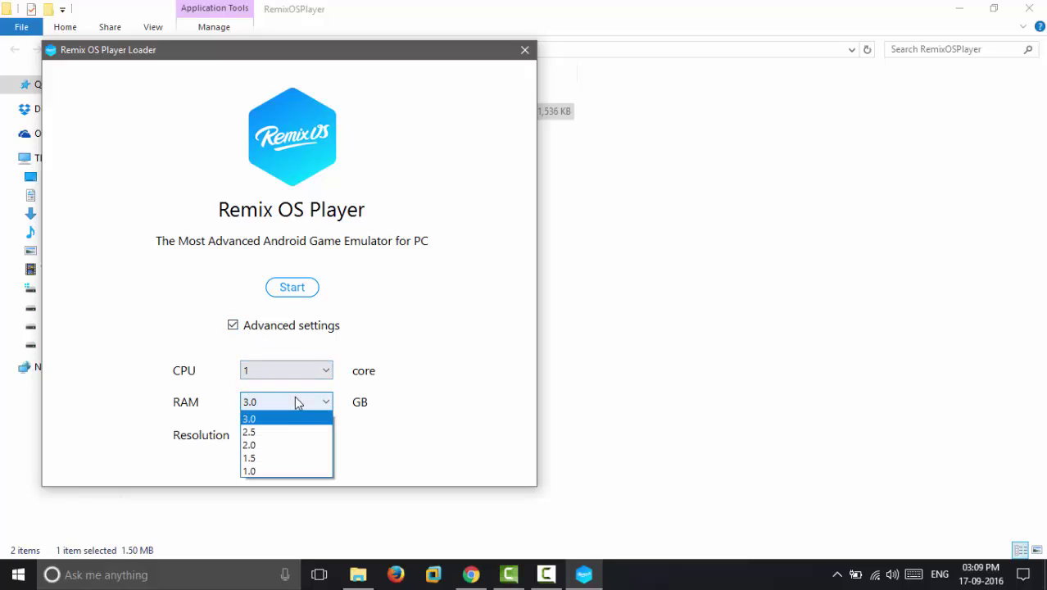
left_click(297, 402)
left_click(304, 432)
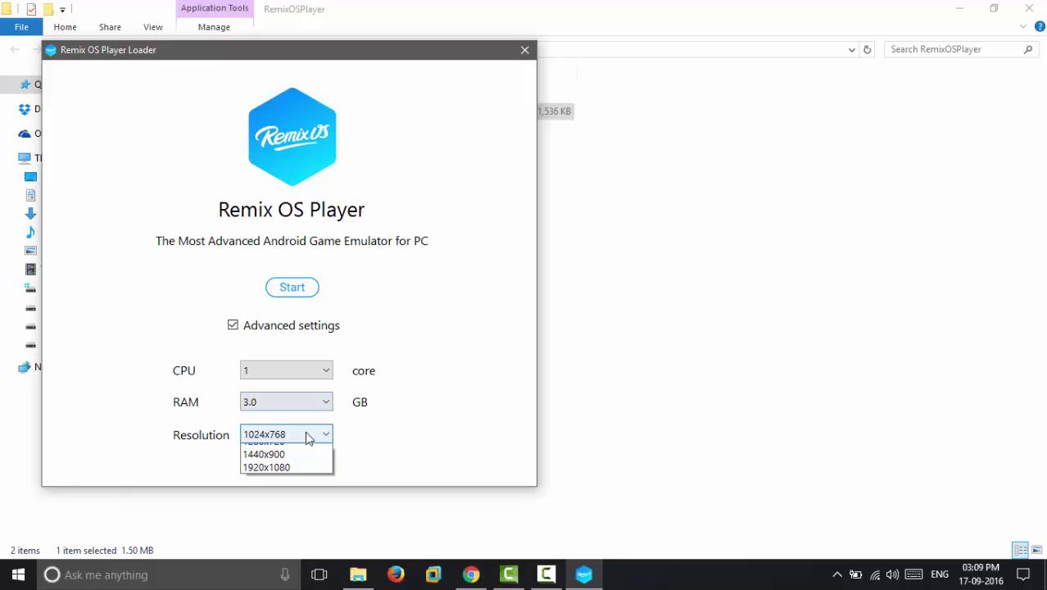
left_click(305, 464)
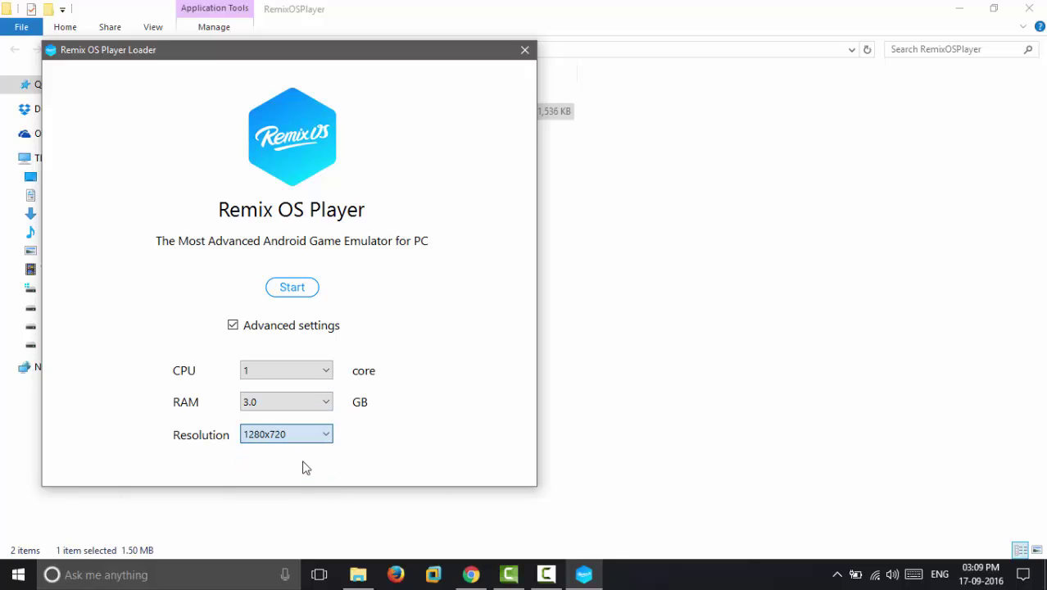
- Start Remix OS Player and get past the mouse cursor tip and the language selection
left_click(294, 288)
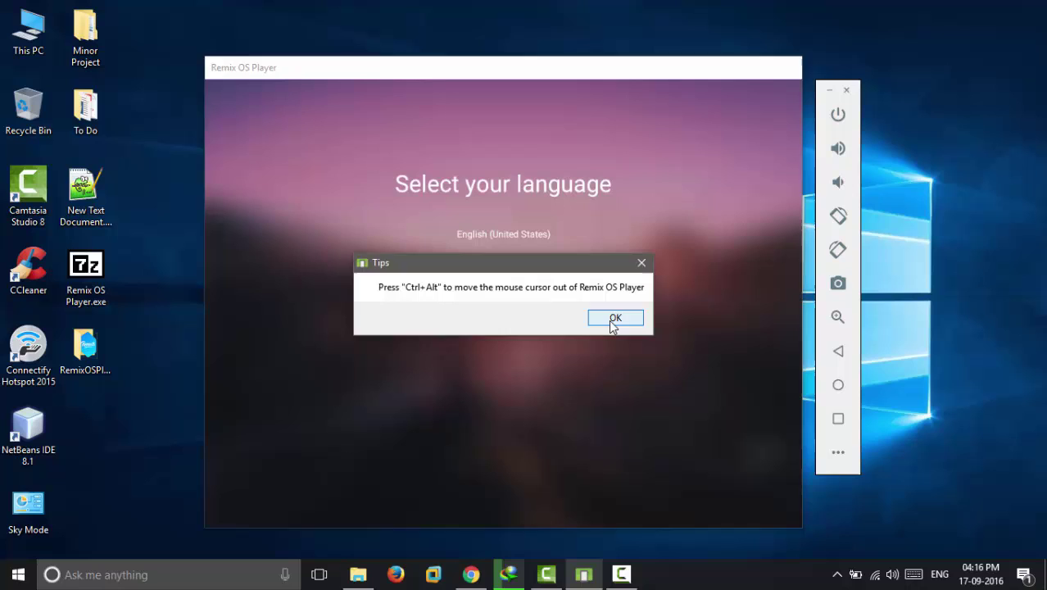
left_click(612, 319)
left_click(461, 270)
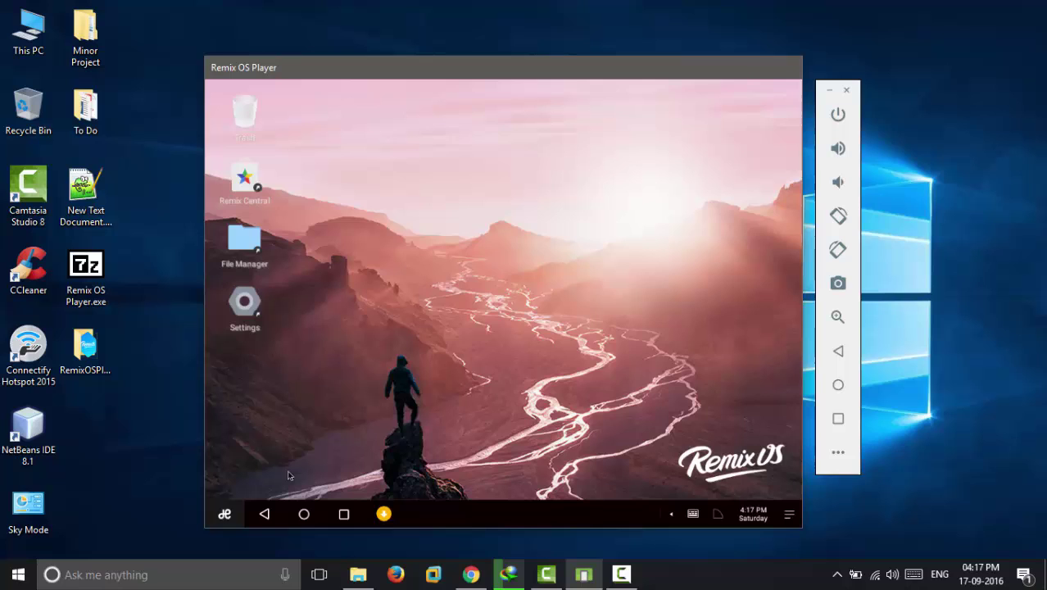
- Open the Facebook app in Remix OS and move its window over to the left half of the desktop
left_click(225, 516)
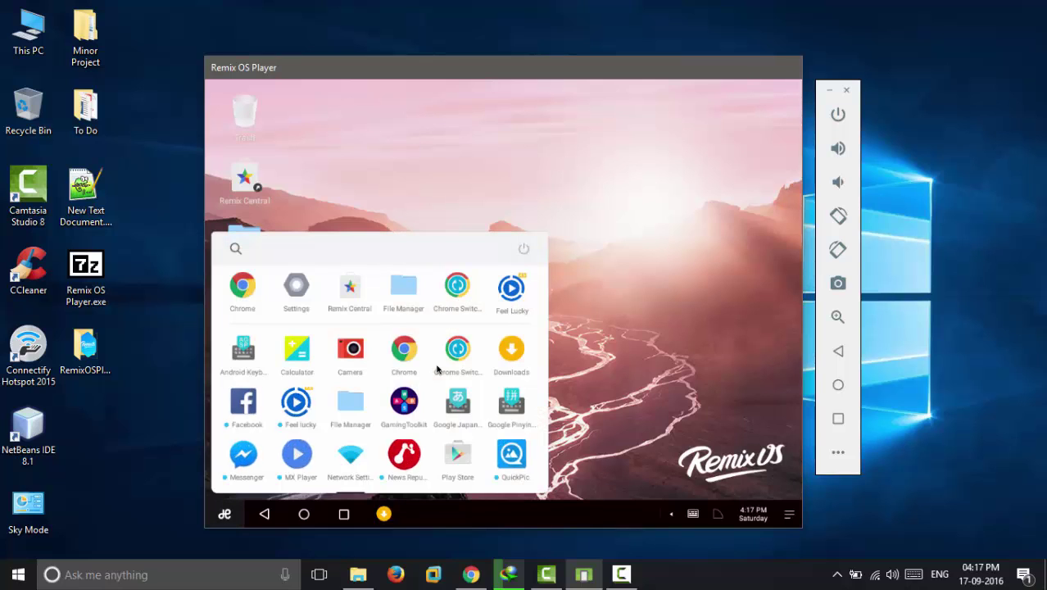
left_click(242, 400)
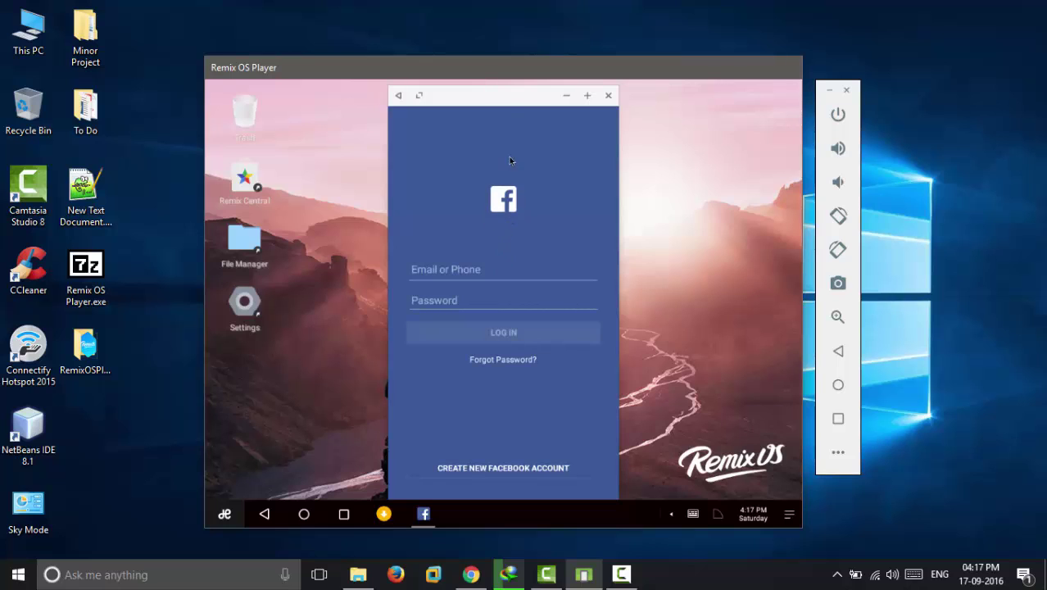
left_click_drag(509, 101, 383, 102)
- Open the Messenger app and place its window to the right of the Facebook window
left_click(224, 514)
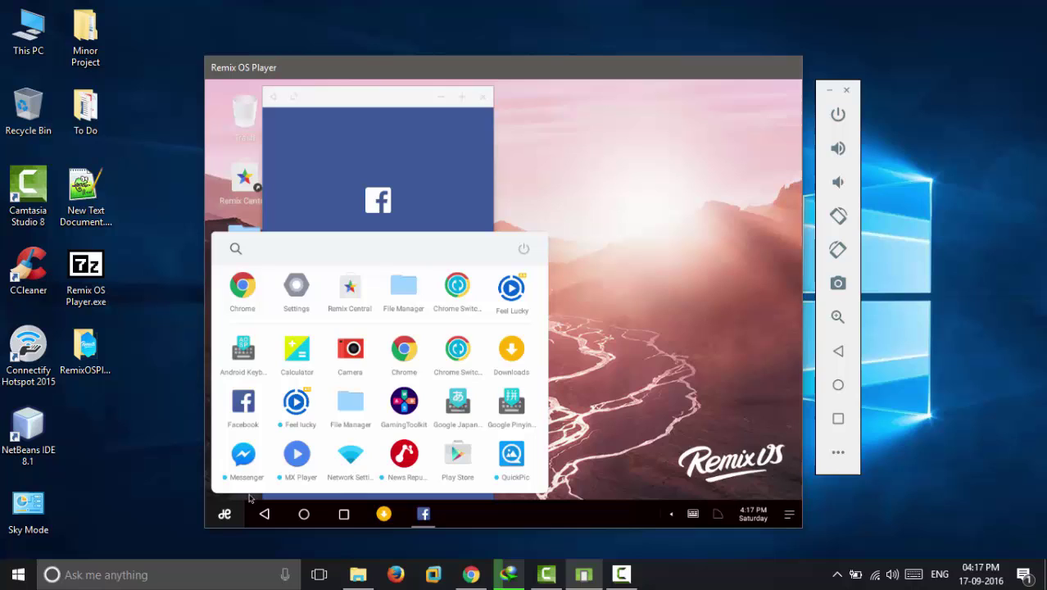
left_click(249, 457)
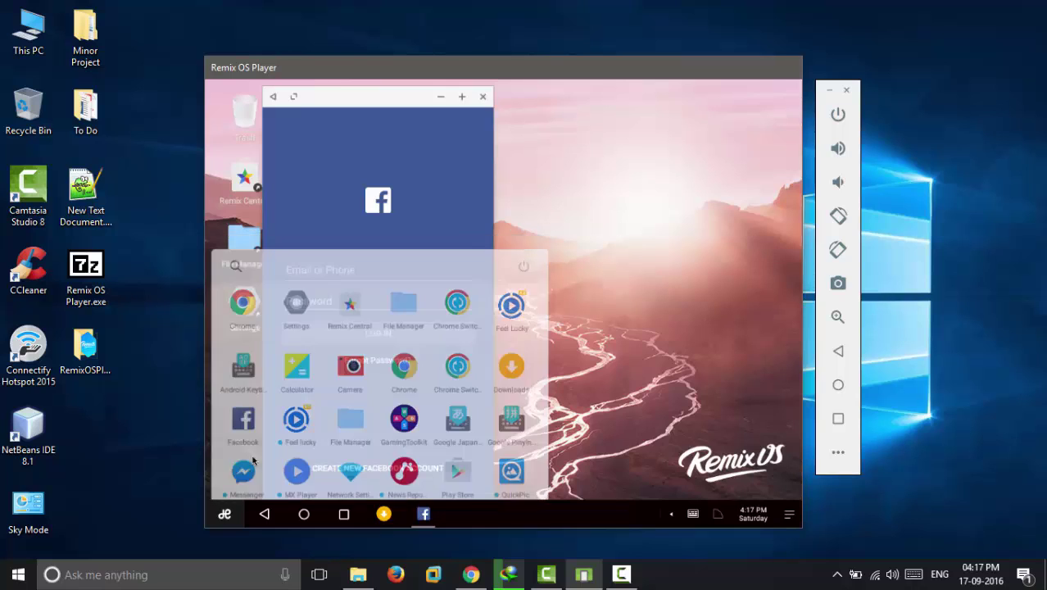
left_click_drag(490, 103, 626, 99)
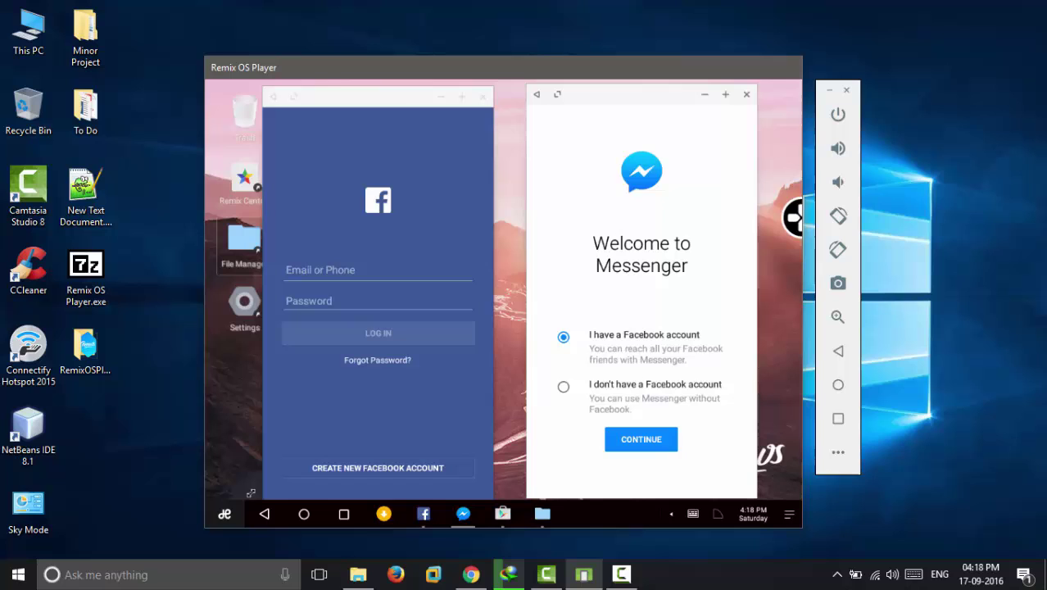
- Open the About tablet page in the Remix OS Settings
left_click(225, 514)
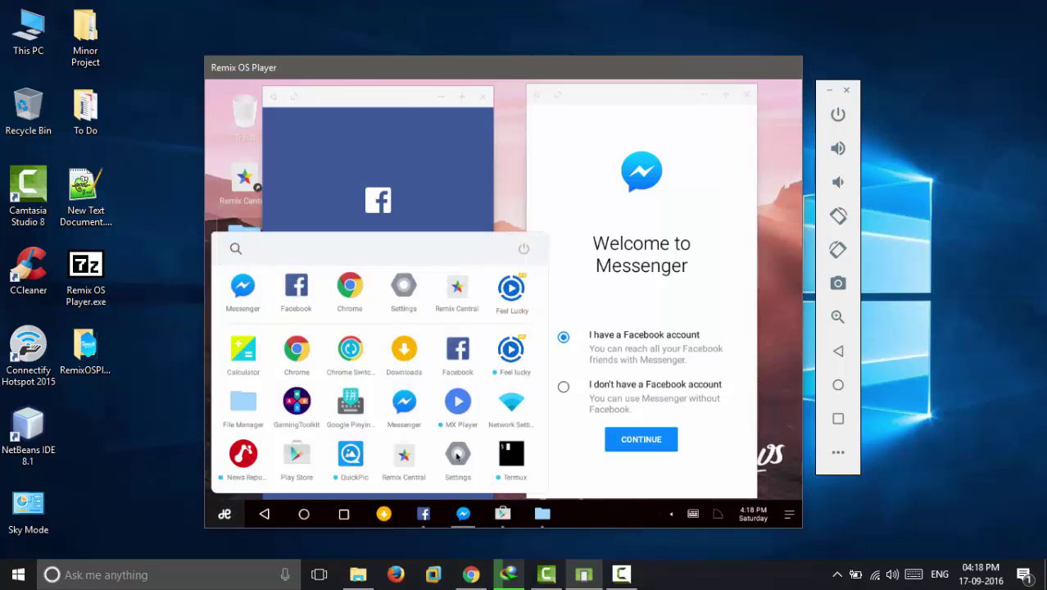
left_click(403, 280)
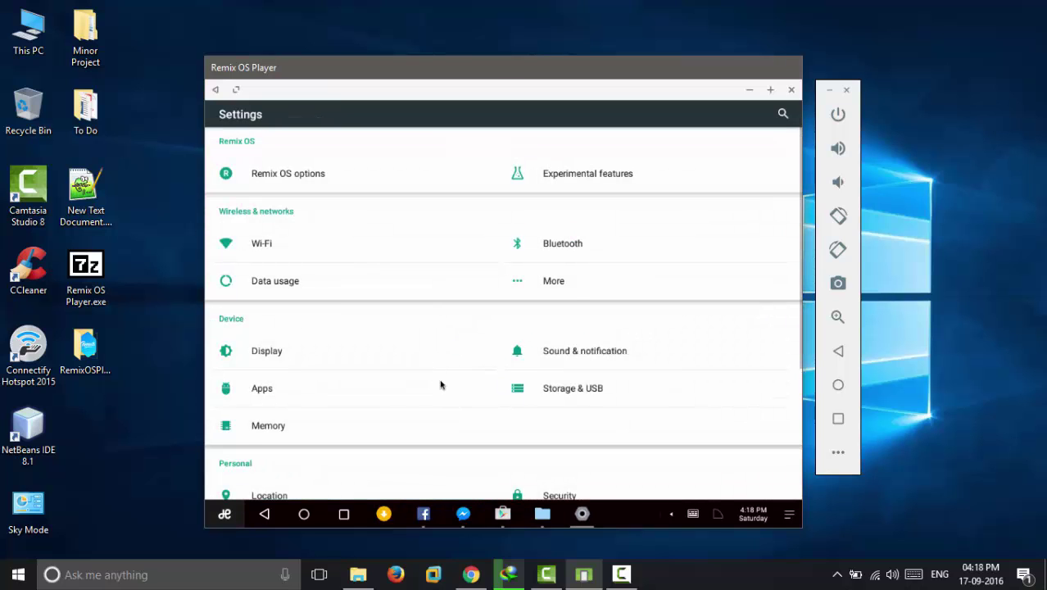
scroll(447, 394, "down", 3)
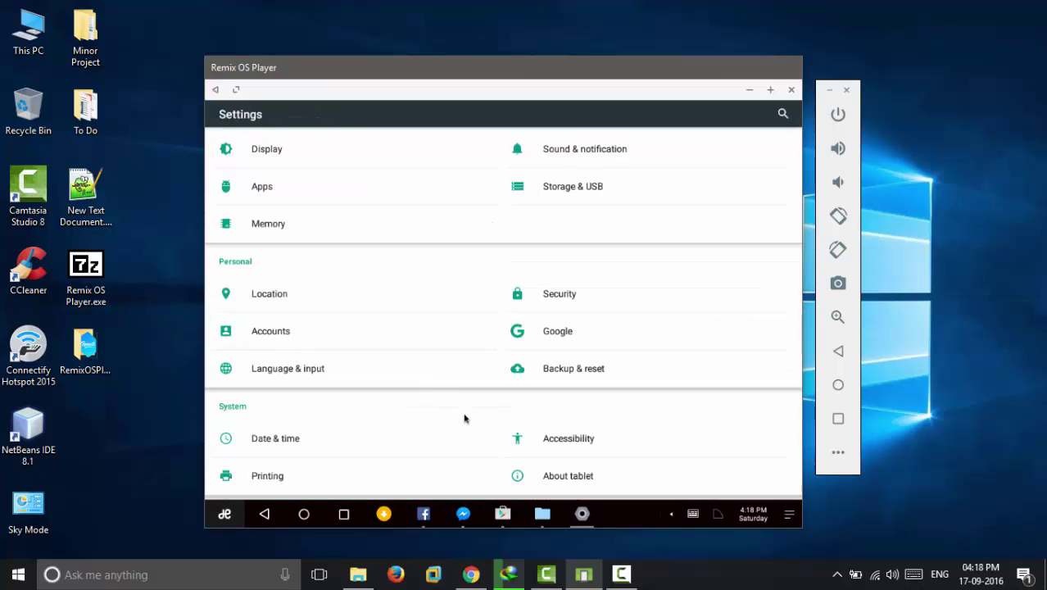
left_click(571, 477)
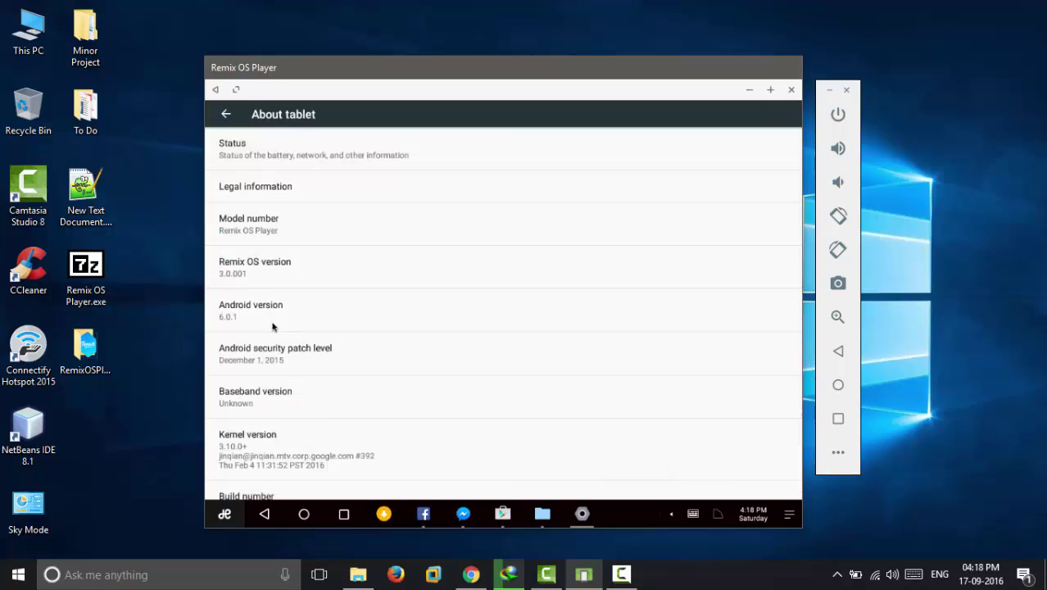
- Trigger the hidden Easter egg of the Android version entry and minimise the Facebook window covering it
left_click(309, 321)
left_click(310, 321)
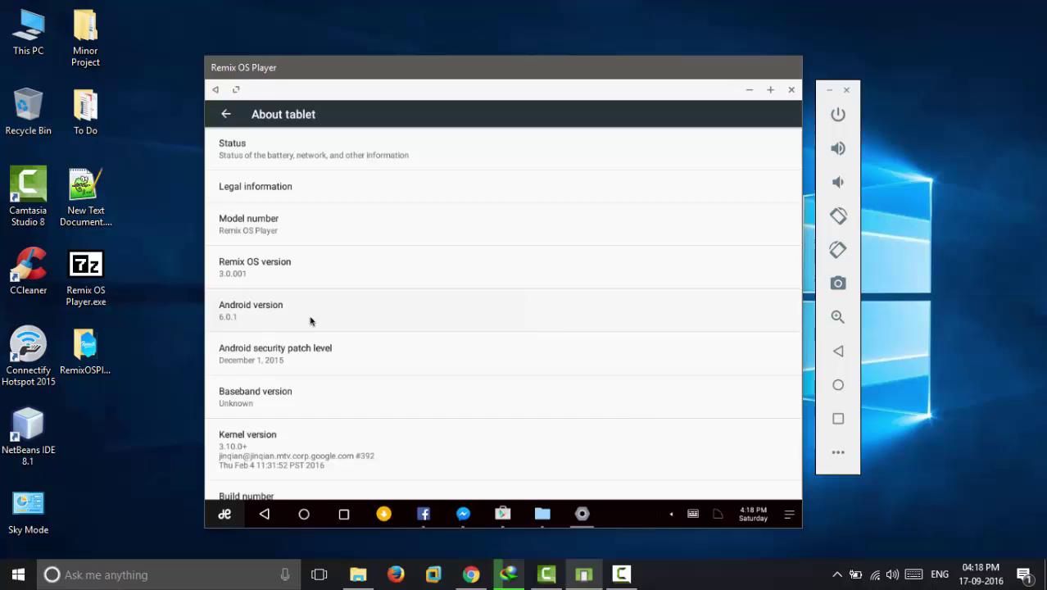
left_click(310, 321)
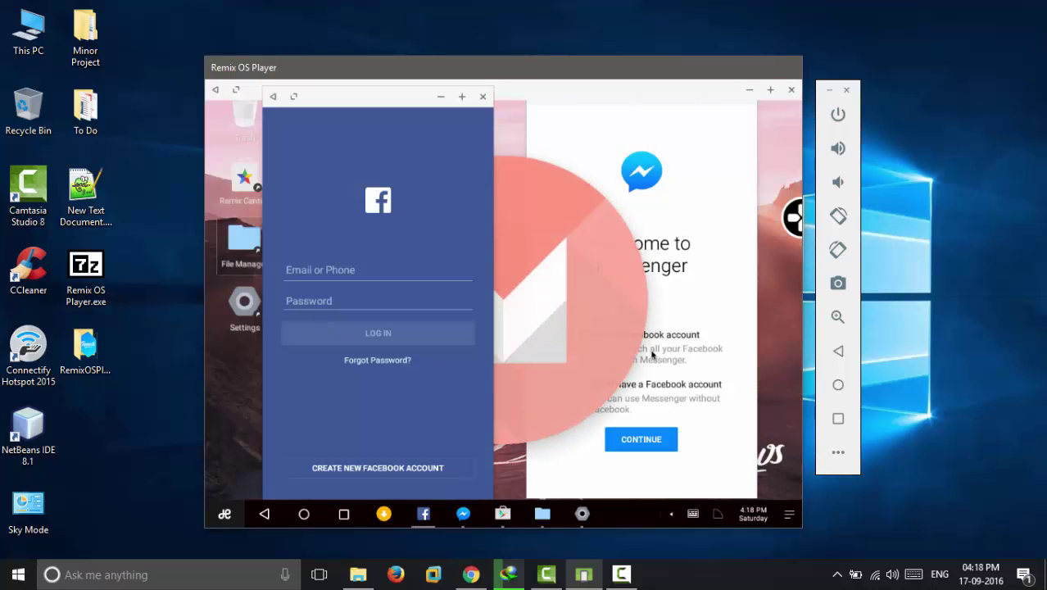
left_click(440, 97)
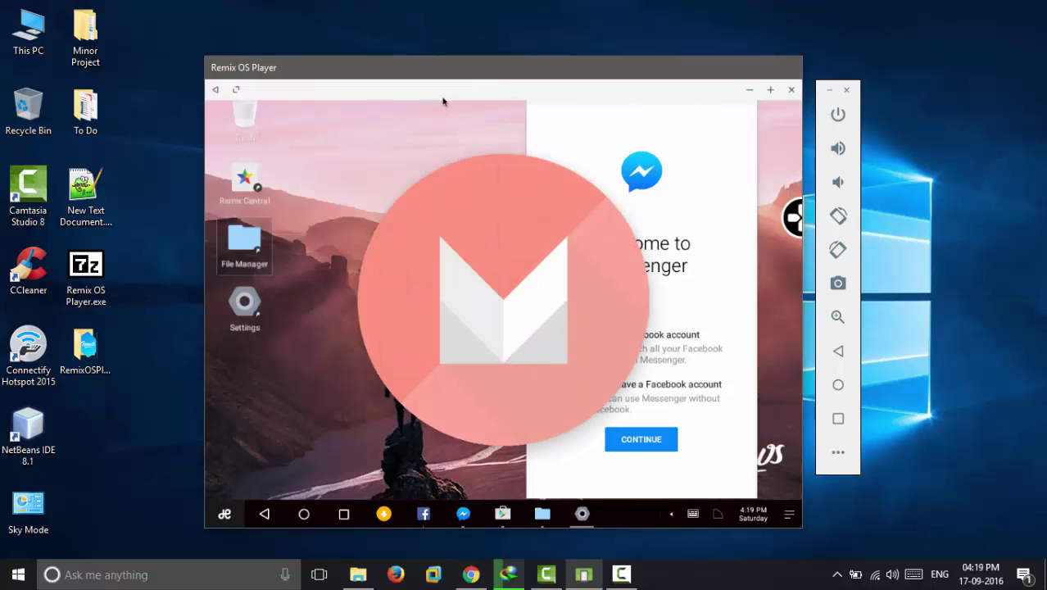
- Launch the hidden Marshmallow game from the Easter egg, play a short round and return to the Remix OS home desktop
left_click(491, 322)
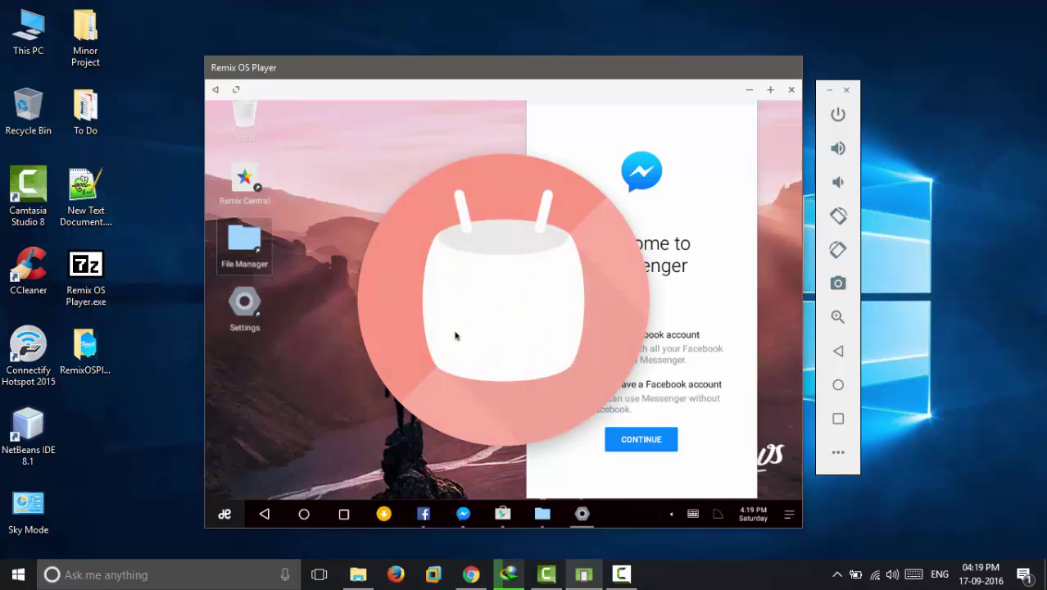
left_click(632, 321)
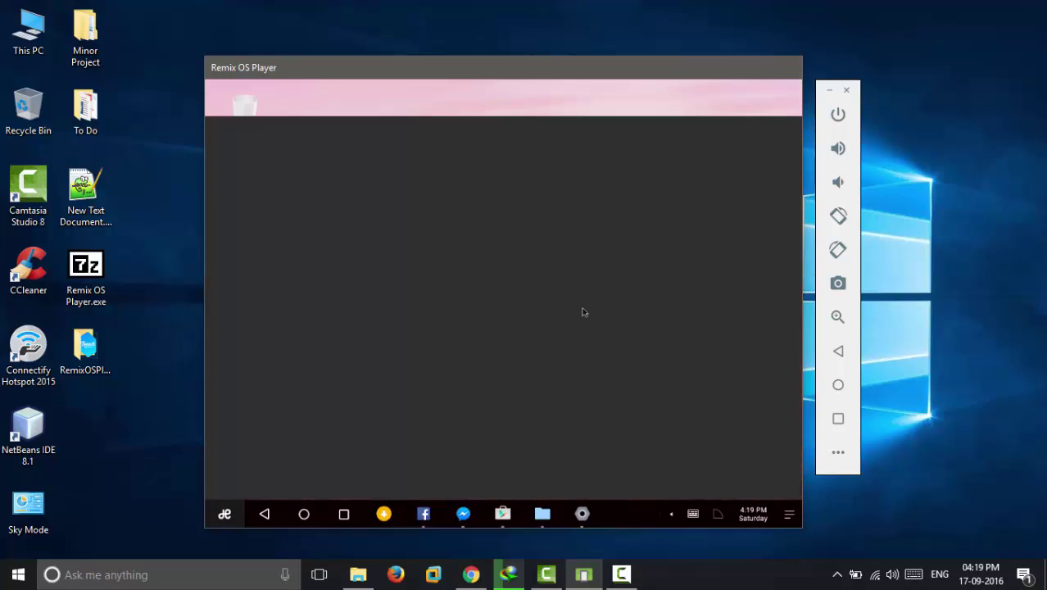
left_click(498, 279)
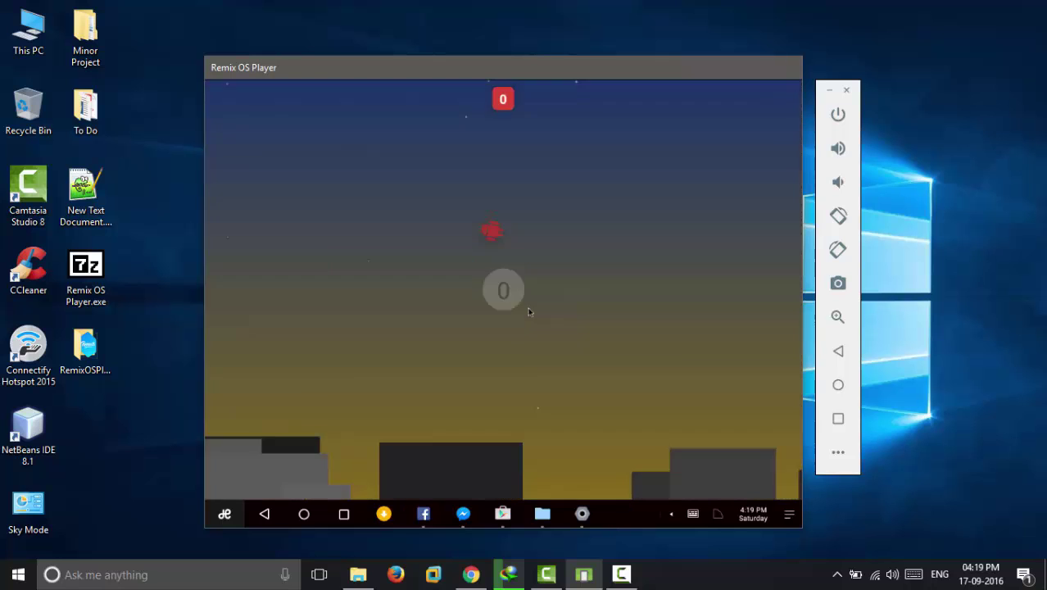
left_click(528, 311)
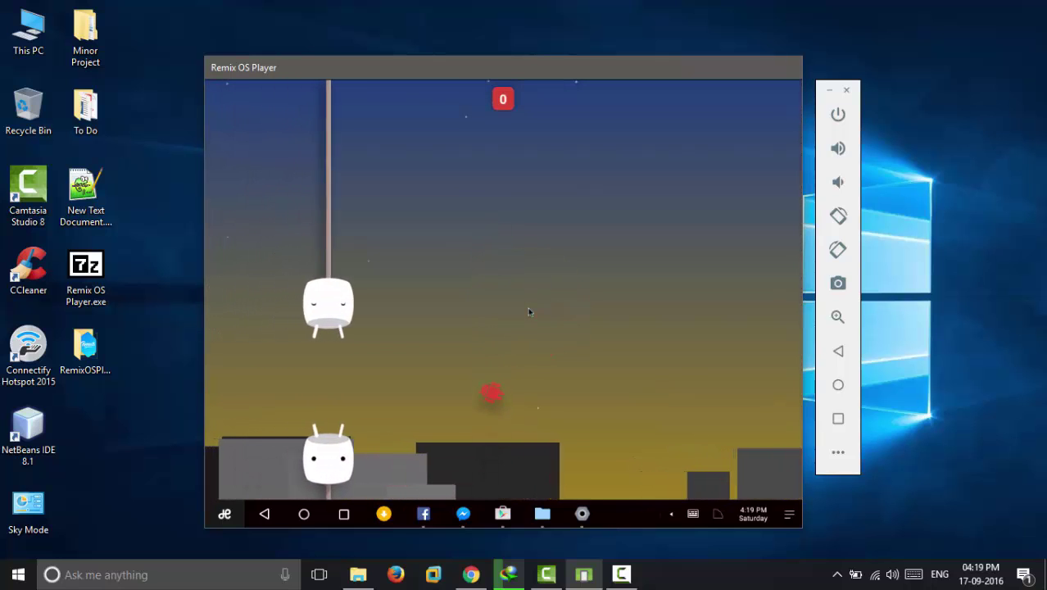
left_click(528, 310)
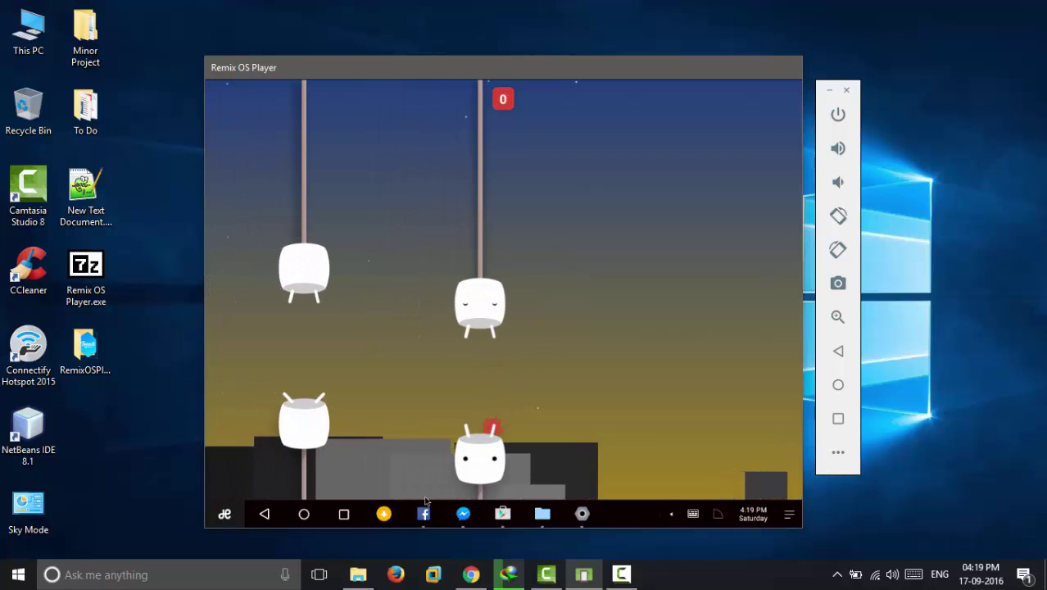
left_click(306, 515)
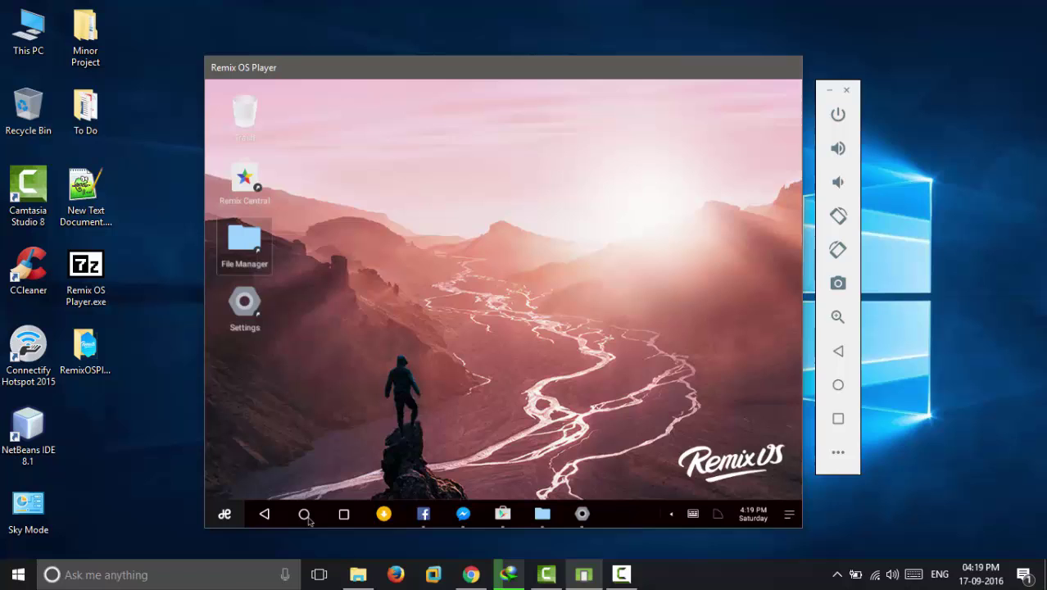